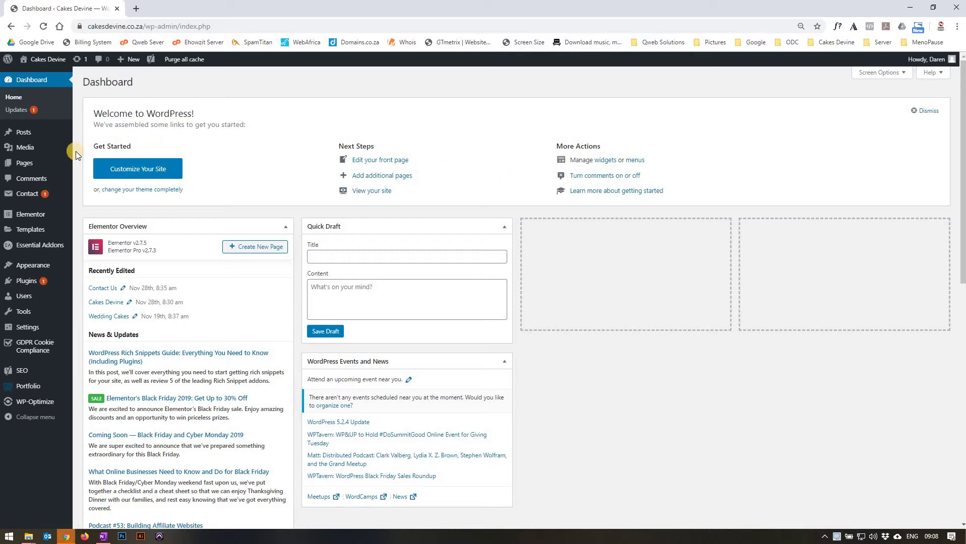
# Show the WordPress Pages list with all 12 site pages
pyautogui.moveTo(31, 166)
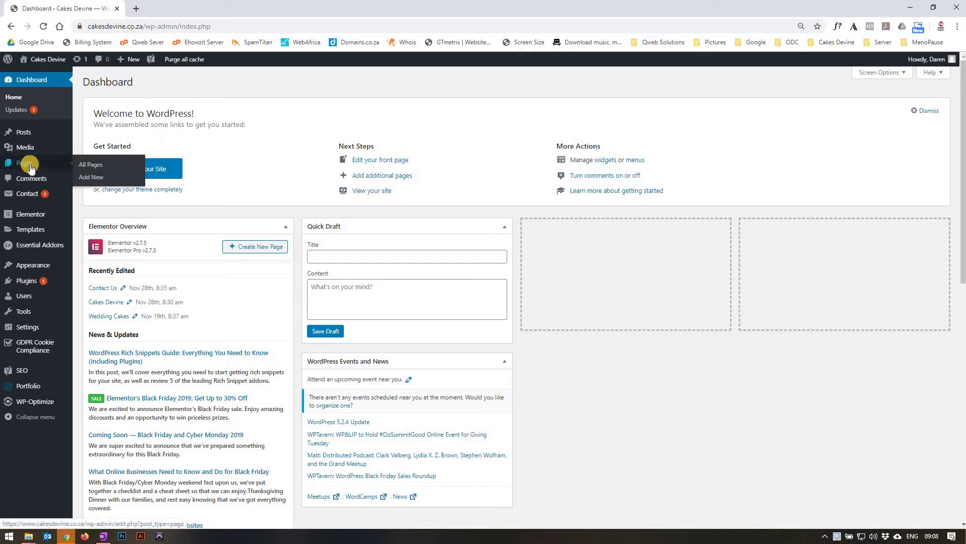
pyautogui.click(96, 165)
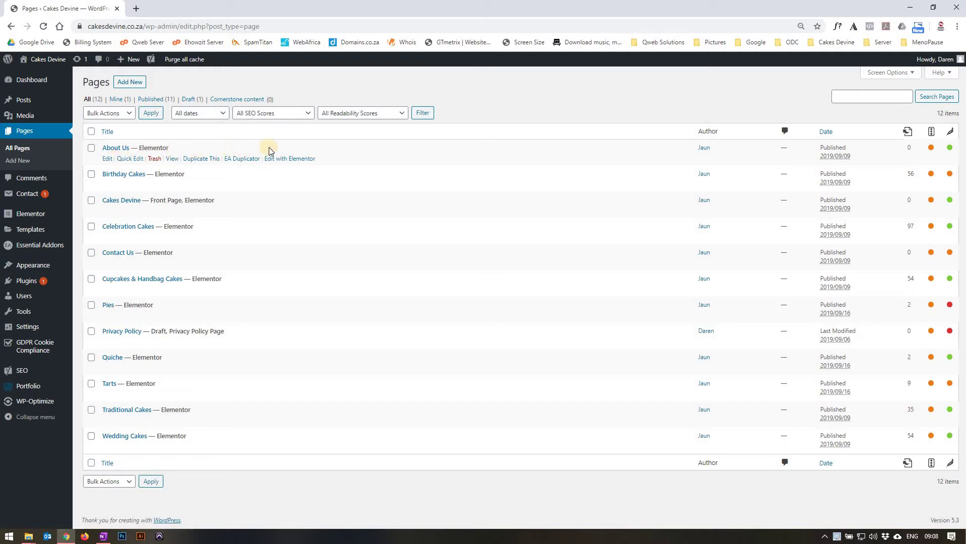
# Launch Edit with Elementor on the About Us page row
pyautogui.click(294, 159)
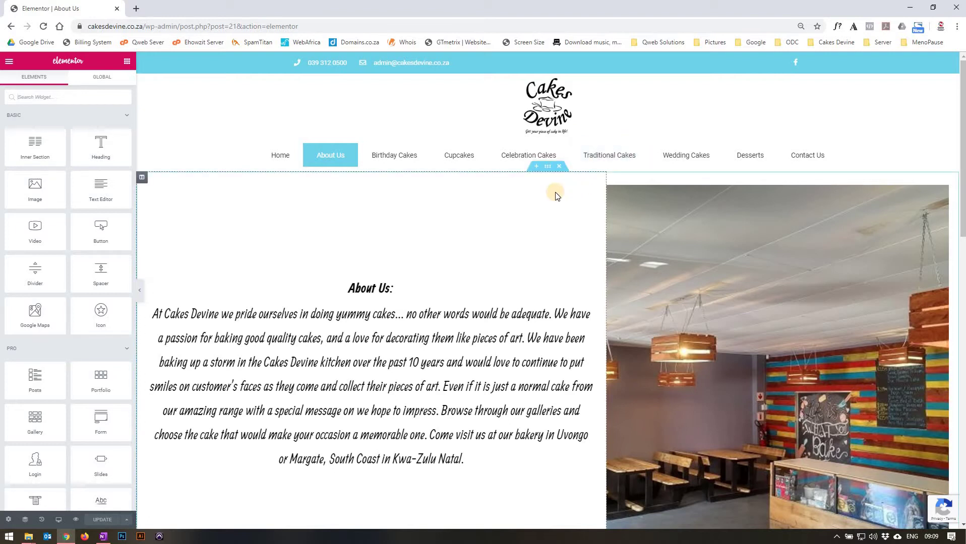
# Inspect the top About Us section's layout, style and advanced settings, with margin and padding 0
pyautogui.click(548, 167)
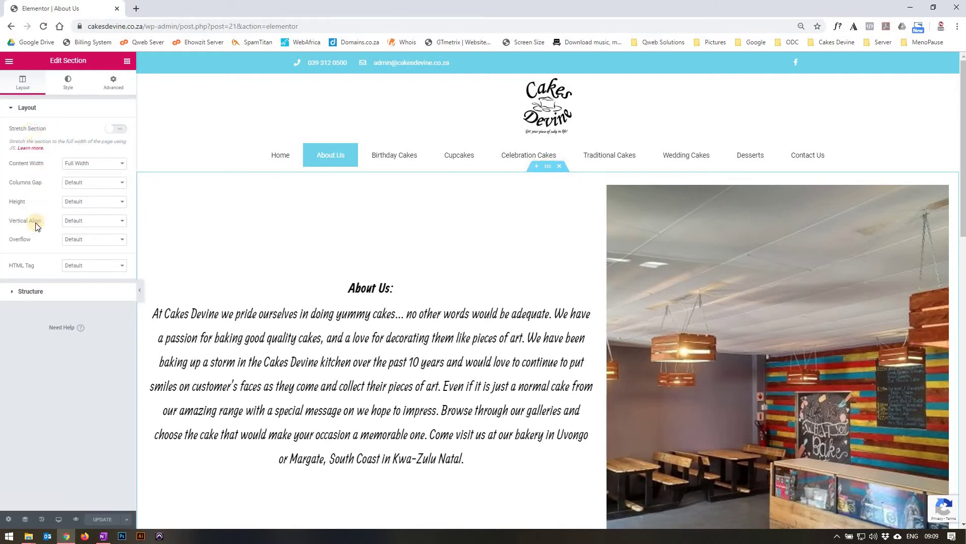
pyautogui.click(70, 83)
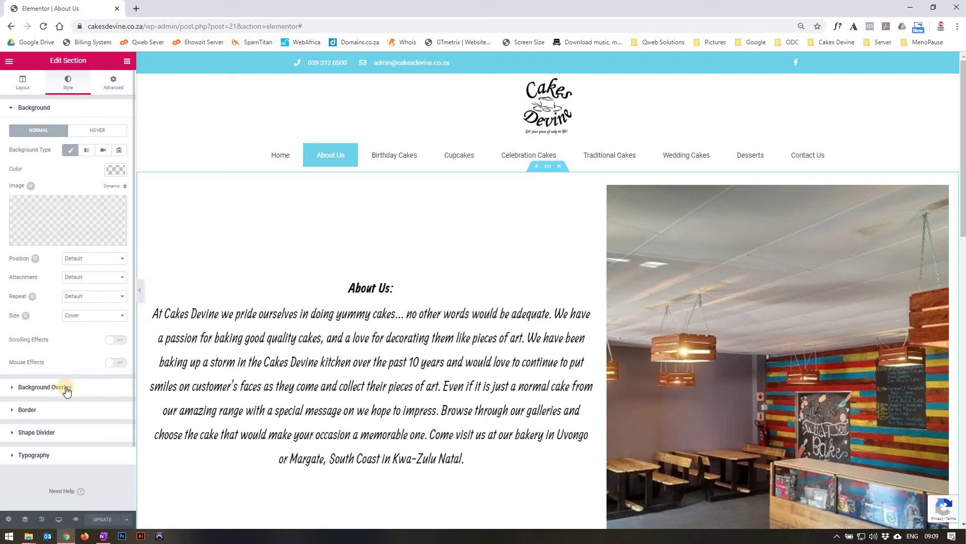
pyautogui.click(113, 83)
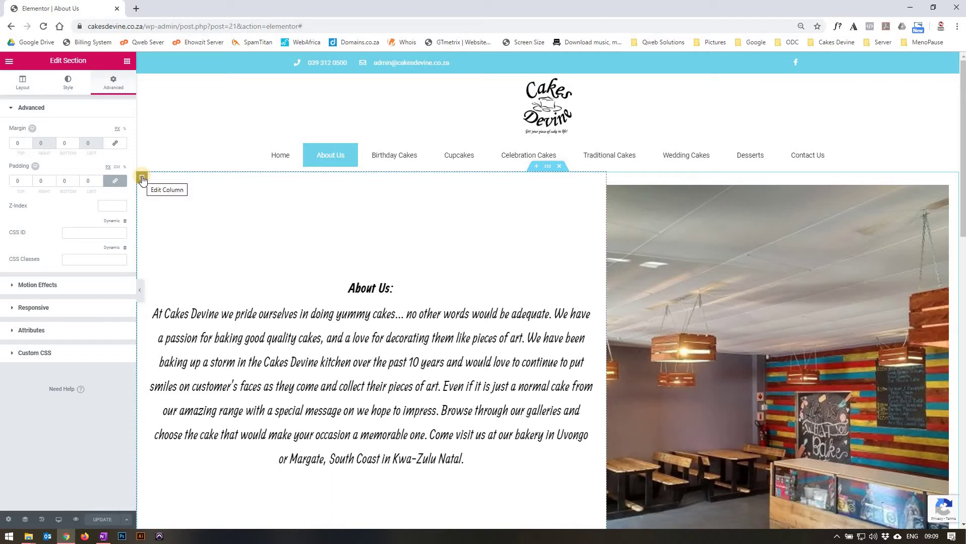
# Check the left column's width settings, then open the About Us Text Editor widget
pyautogui.click(142, 178)
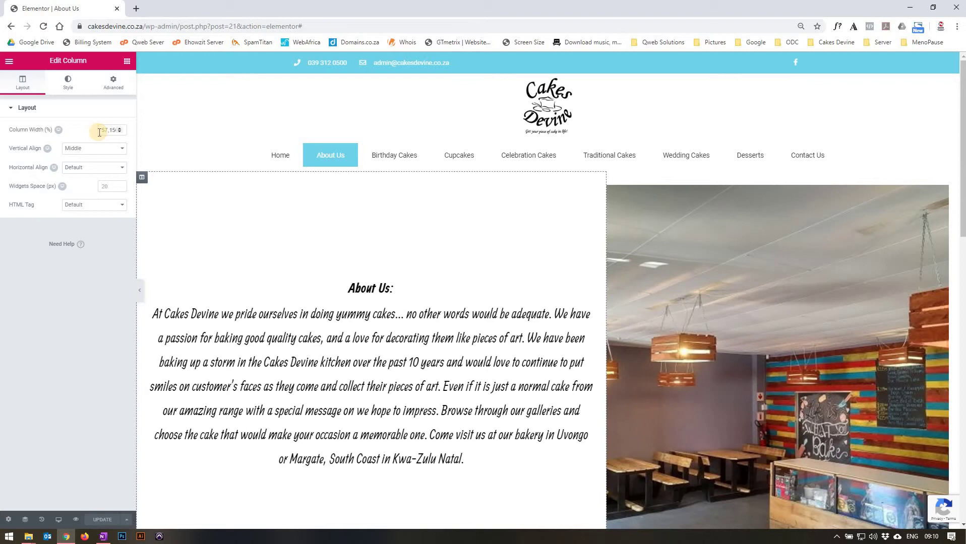
pyautogui.scroll(-2, 261, 193)
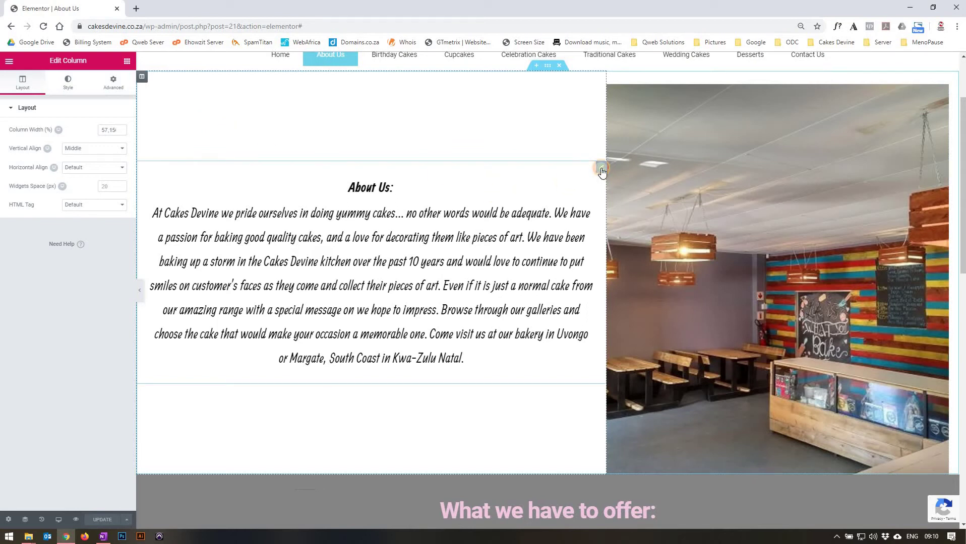
pyautogui.click(600, 168)
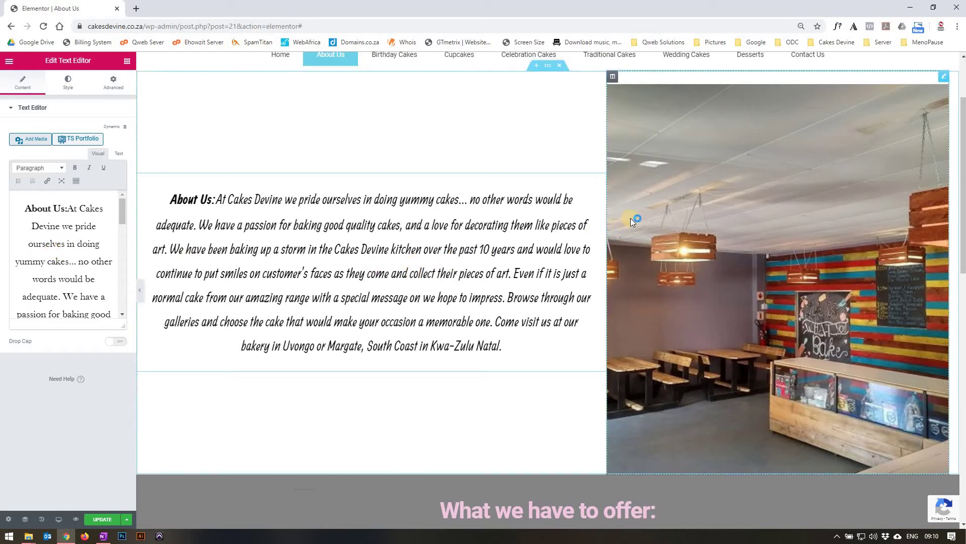
pyautogui.scroll(1, 650, 222)
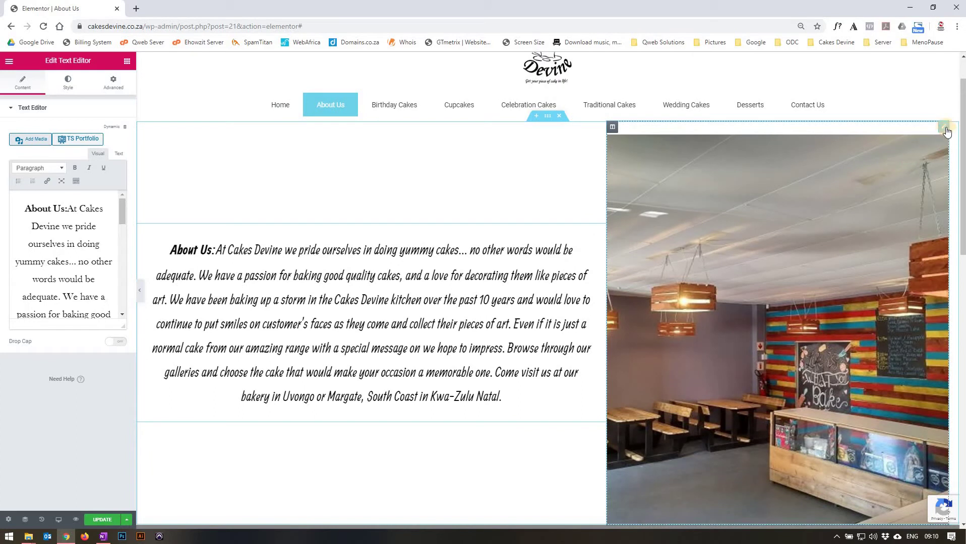
# Review the interior photo's content, style and advanced settings: top margin 30, everything else 0
pyautogui.click(944, 127)
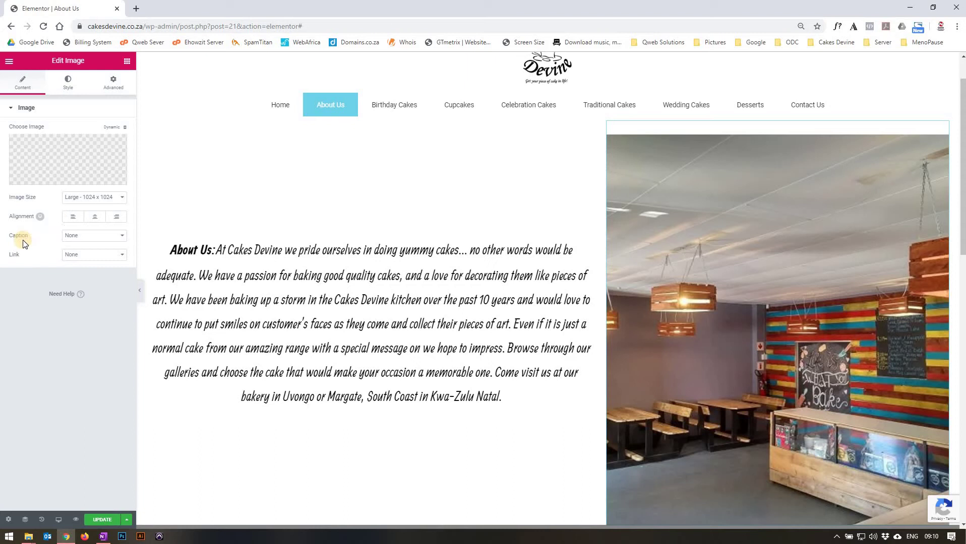
pyautogui.click(71, 84)
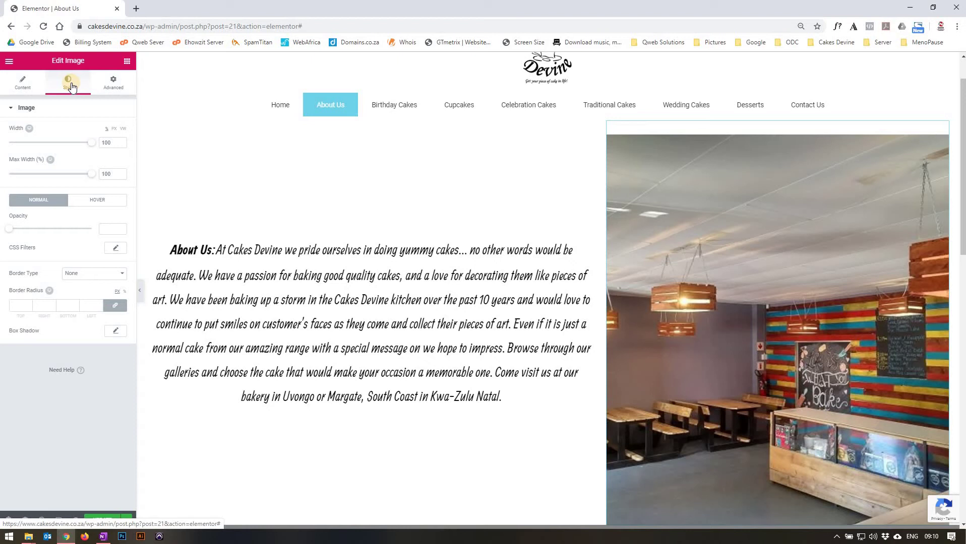
pyautogui.click(124, 91)
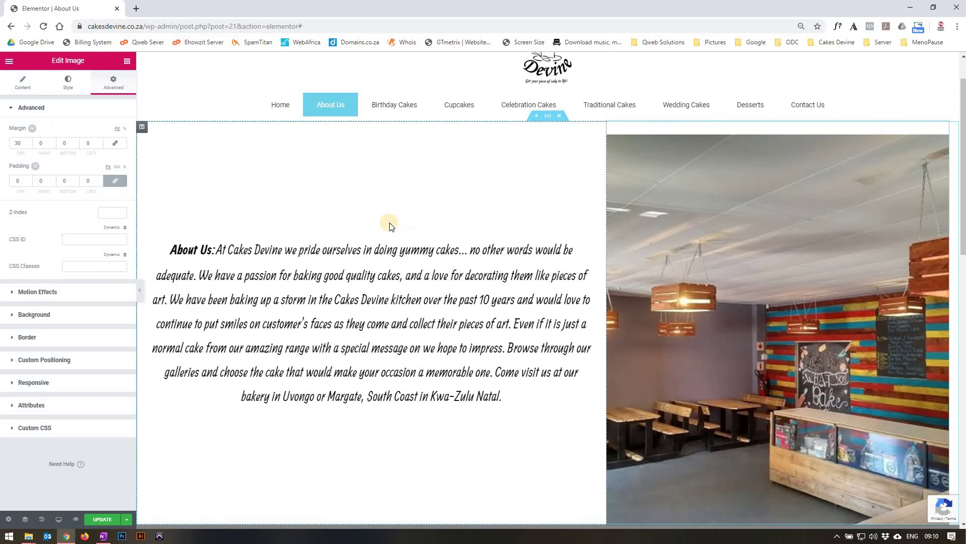
# Inspect the 'What we have to offer' section settings and its heading widget
pyautogui.scroll(-2, 407, 203)
pyautogui.scroll(-4, 407, 203)
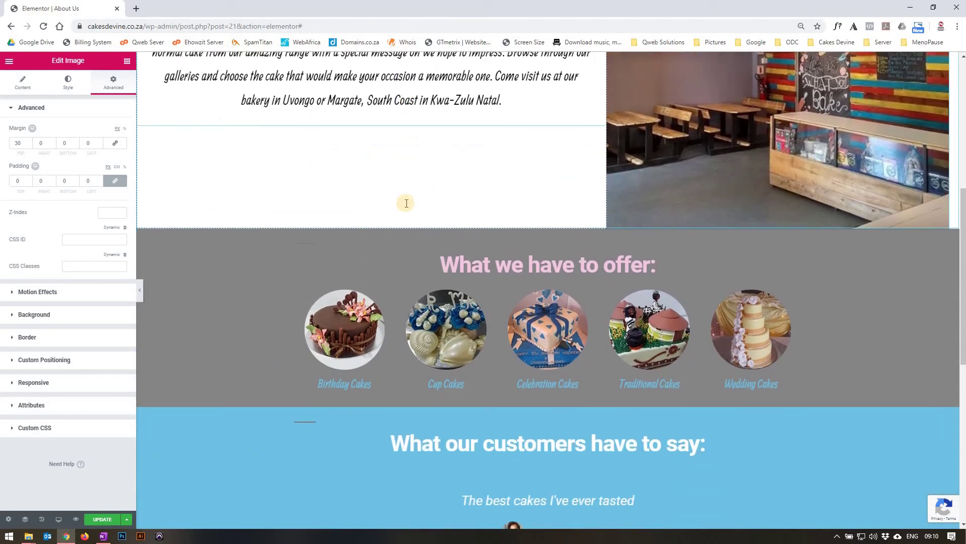
pyautogui.moveTo(555, 225)
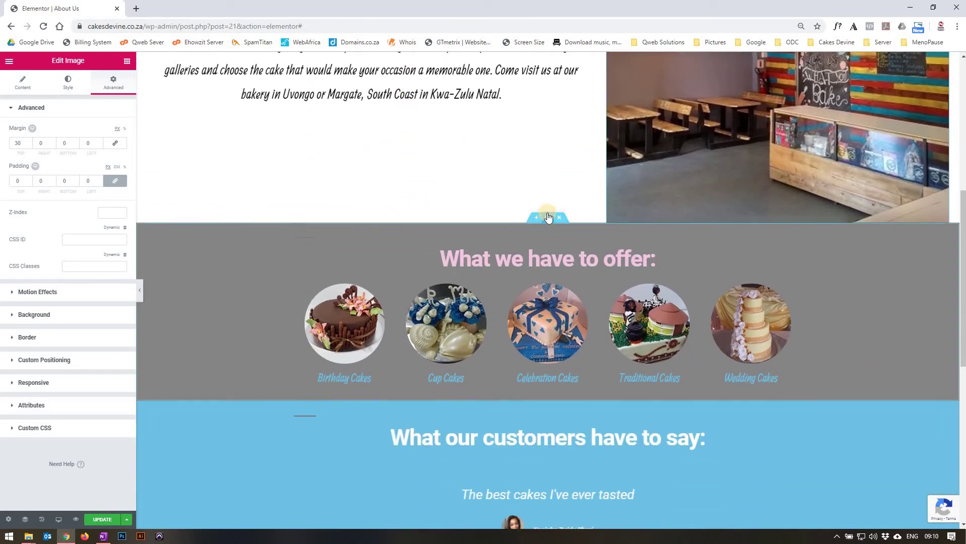
pyautogui.click(548, 218)
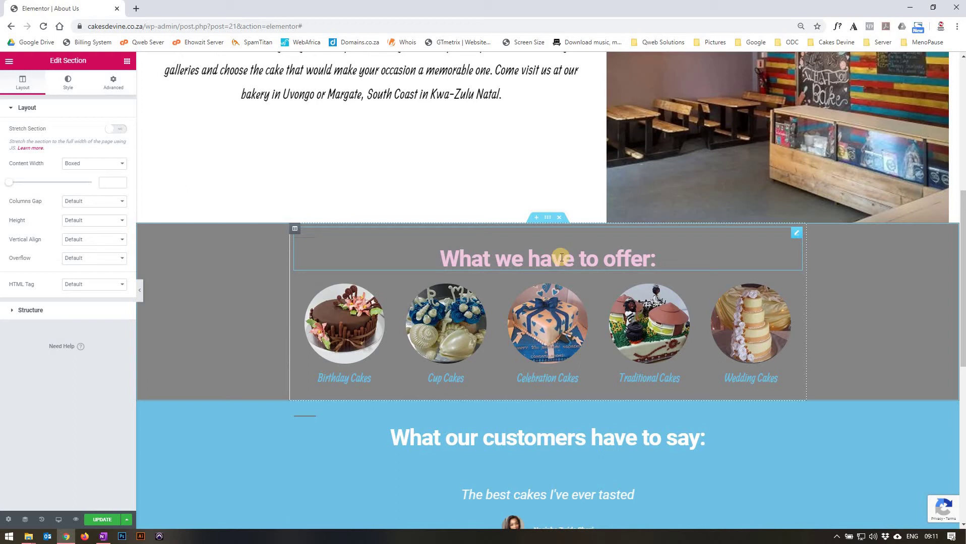
pyautogui.click(796, 232)
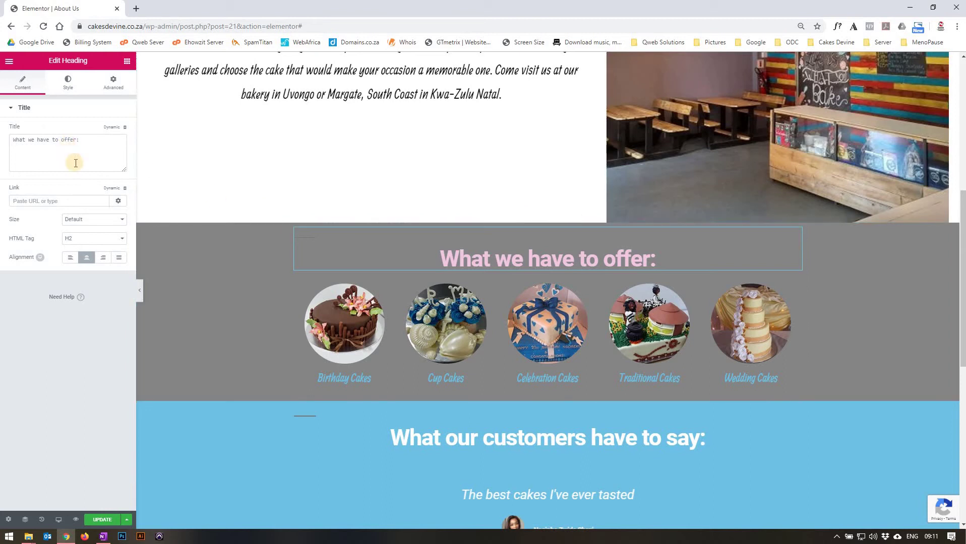
# Open the layout settings of the cake-images inner section, content width Boxed
pyautogui.scroll(-2, 372, 175)
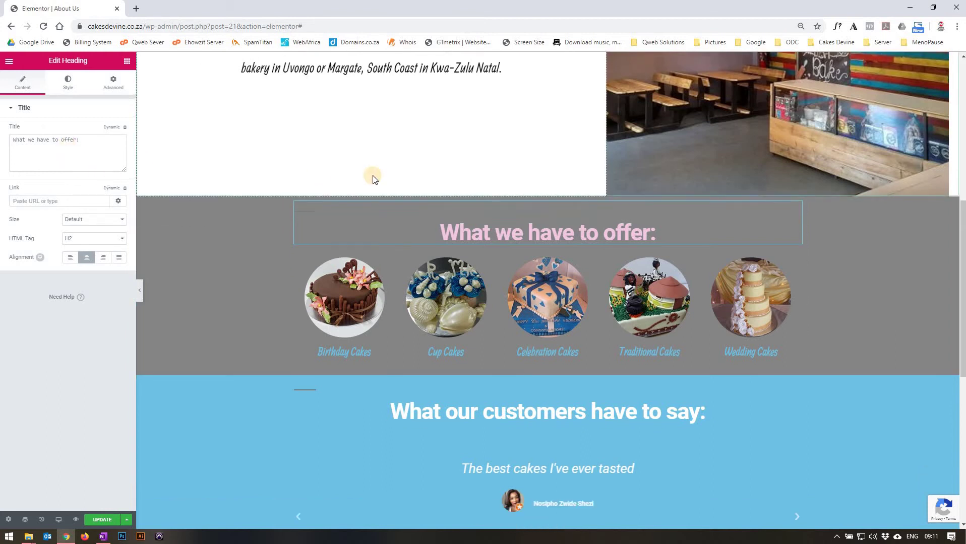
pyautogui.scroll(-1, 375, 180)
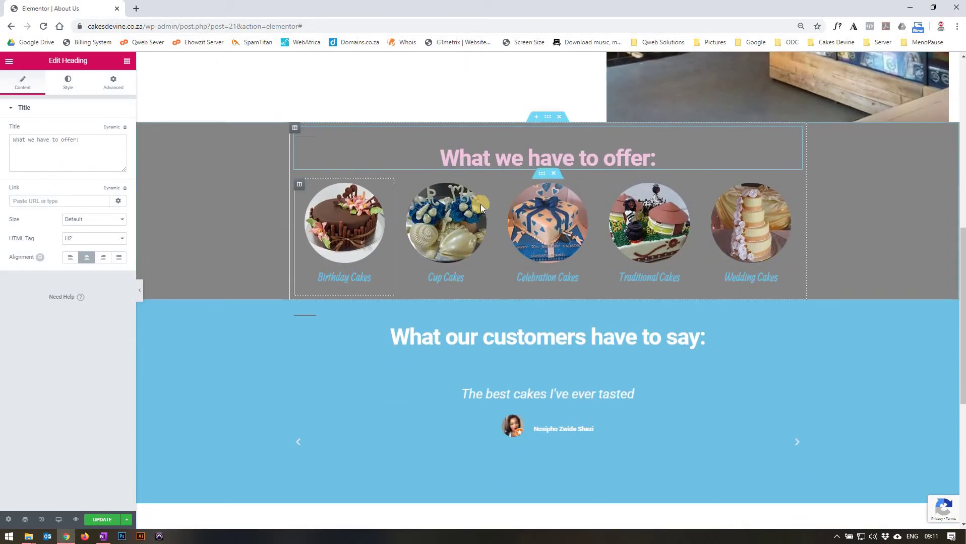
pyautogui.click(538, 177)
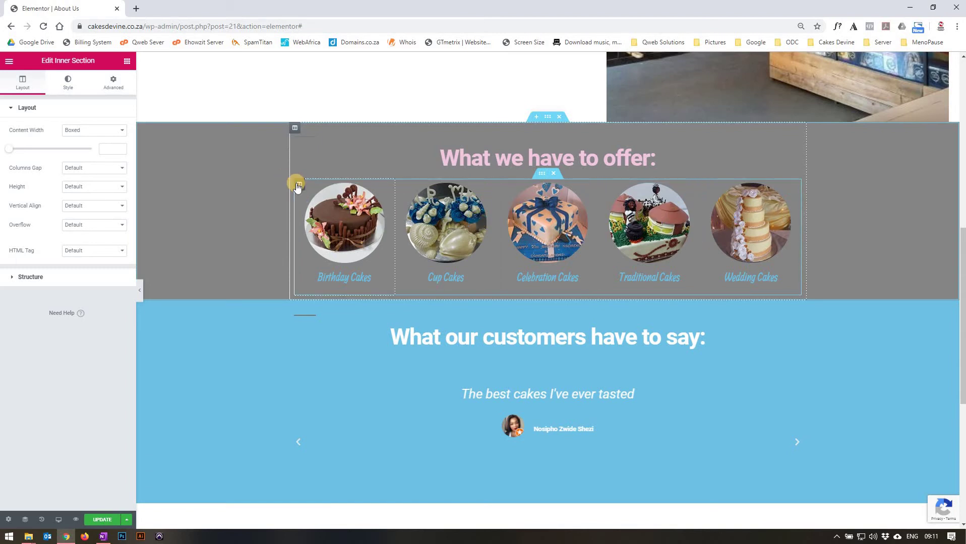
# Open the Birthday Cakes image settings and leave its Link set to None
pyautogui.click(298, 185)
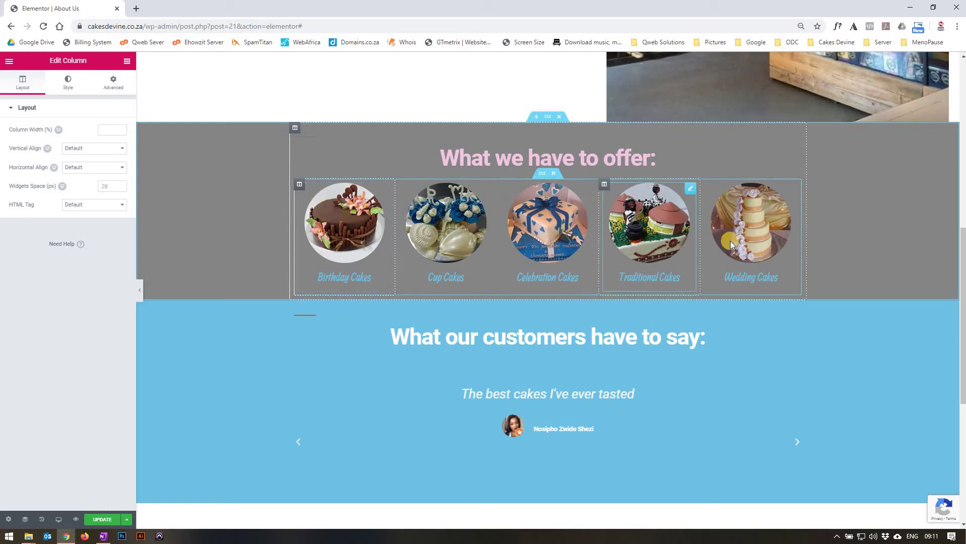
pyautogui.click(330, 227)
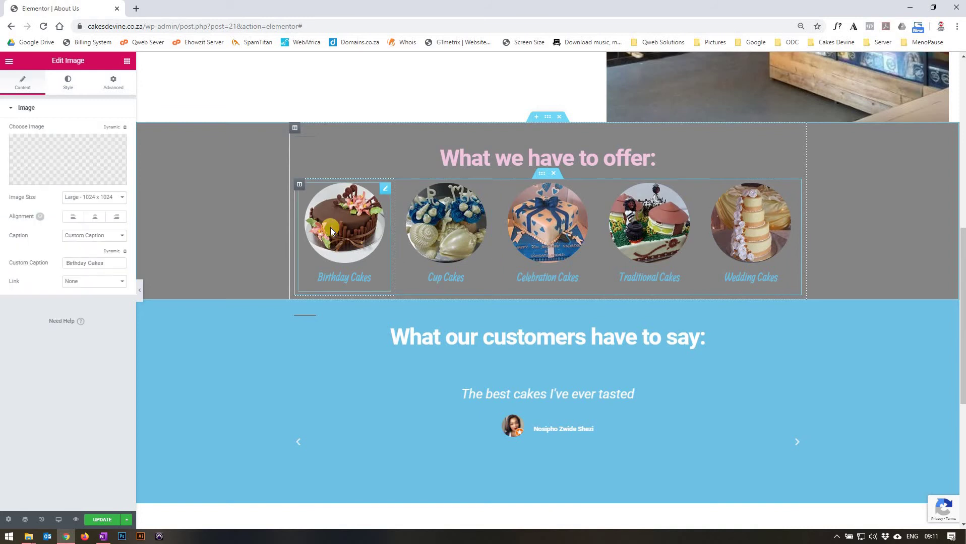
pyautogui.click(79, 281)
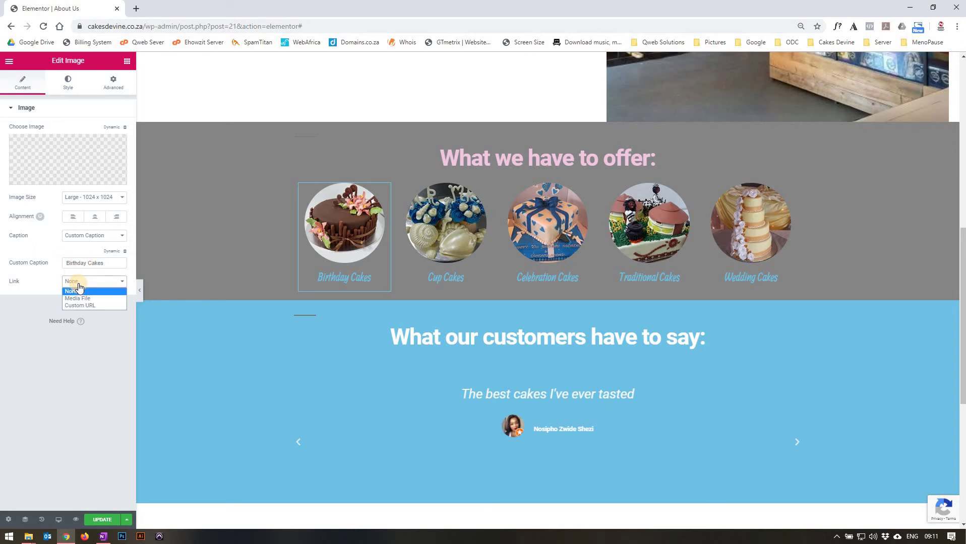
pyautogui.click(79, 292)
pyautogui.scroll(-2, 449, 143)
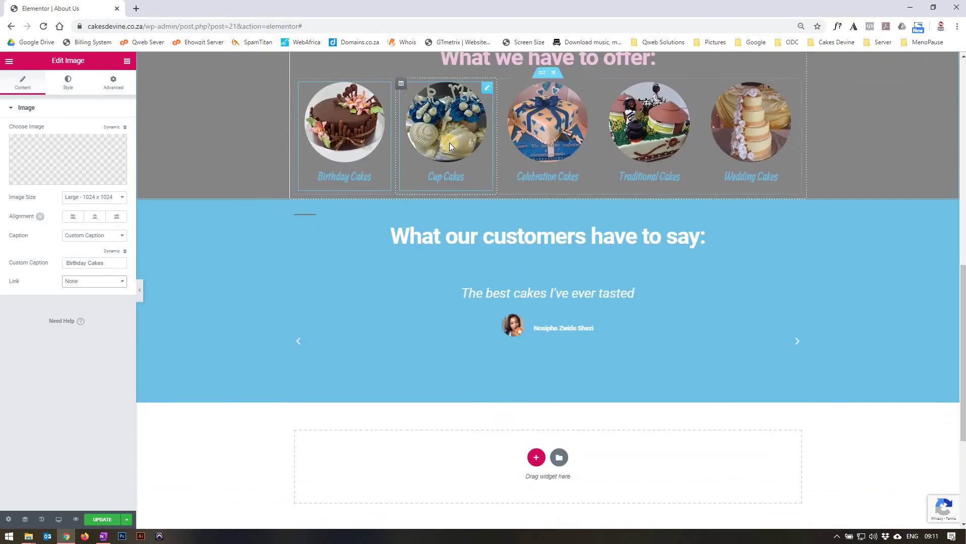
# Open the testimonial section's settings, then its 'What our customers have to say:' H2 heading
pyautogui.scroll(-1, 449, 142)
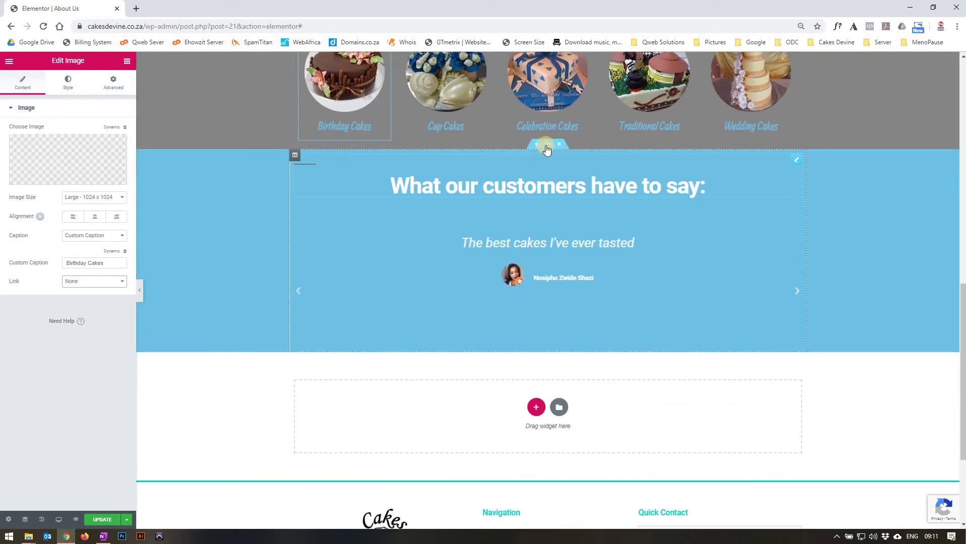
pyautogui.click(547, 148)
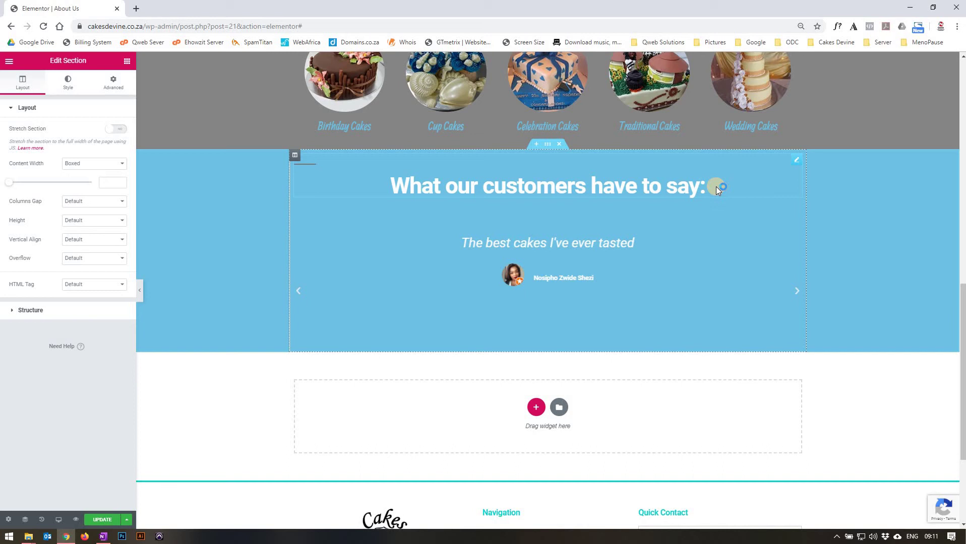
pyautogui.click(799, 159)
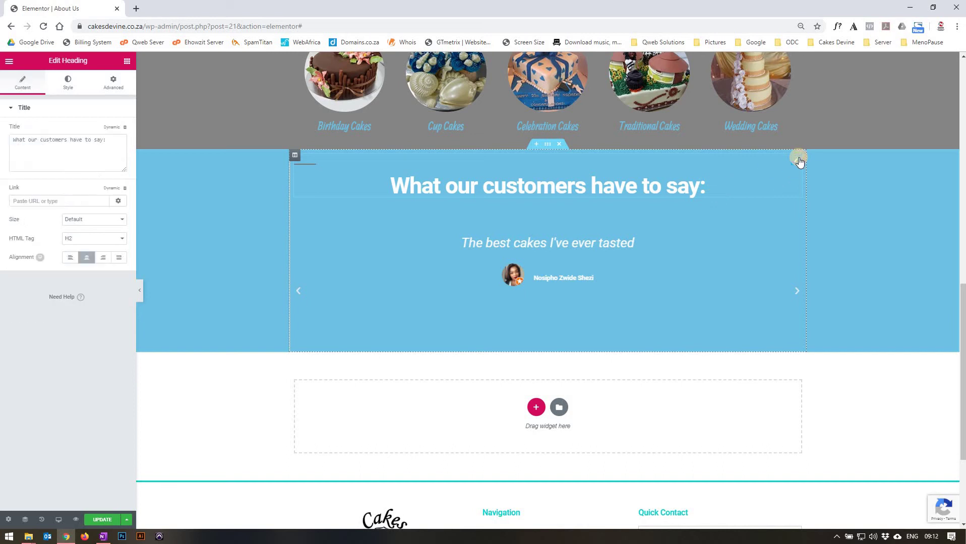
# Open the Testimonial Carousel and expand Items #1, #2 and #7 to read their quotes
pyautogui.click(797, 213)
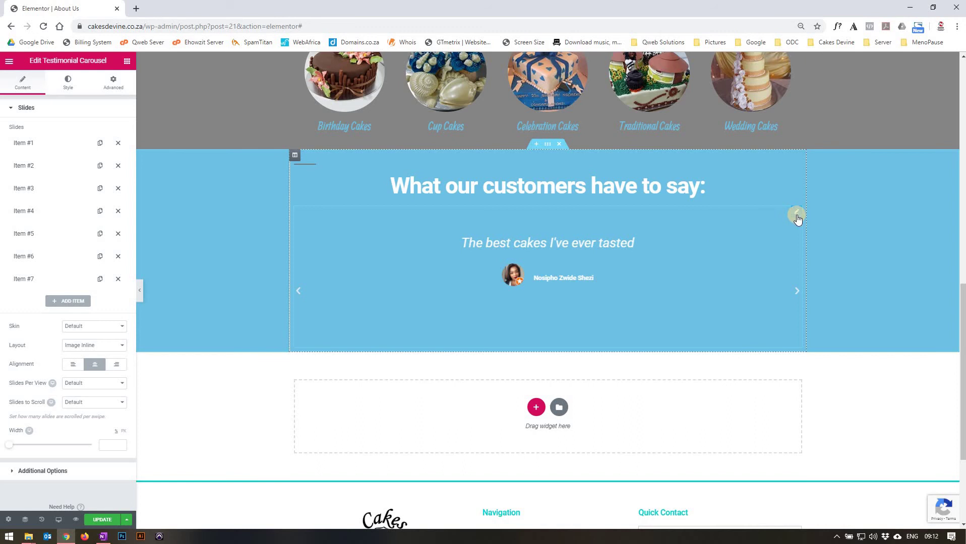
pyautogui.click(31, 145)
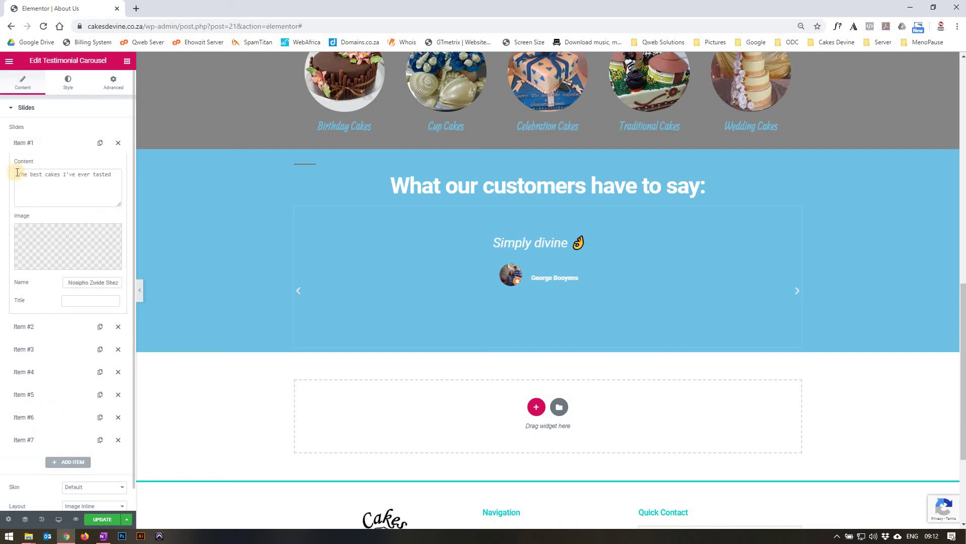
pyautogui.moveTo(26, 172); pyautogui.dragTo(79, 221)
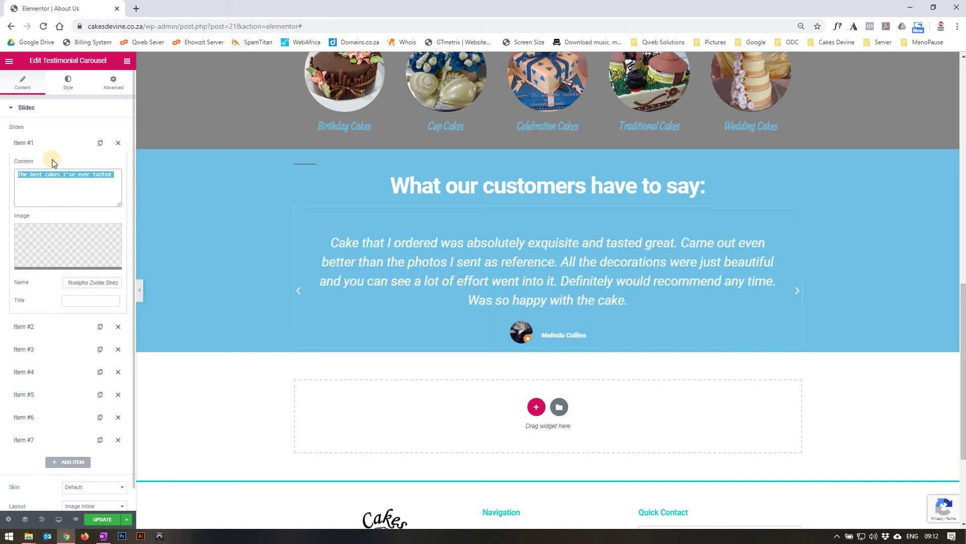
pyautogui.click(40, 145)
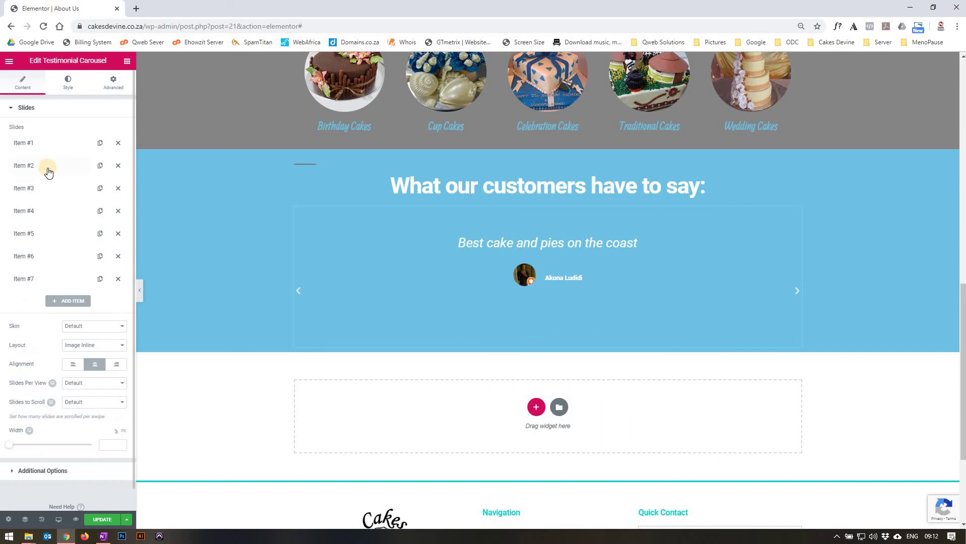
pyautogui.click(48, 168)
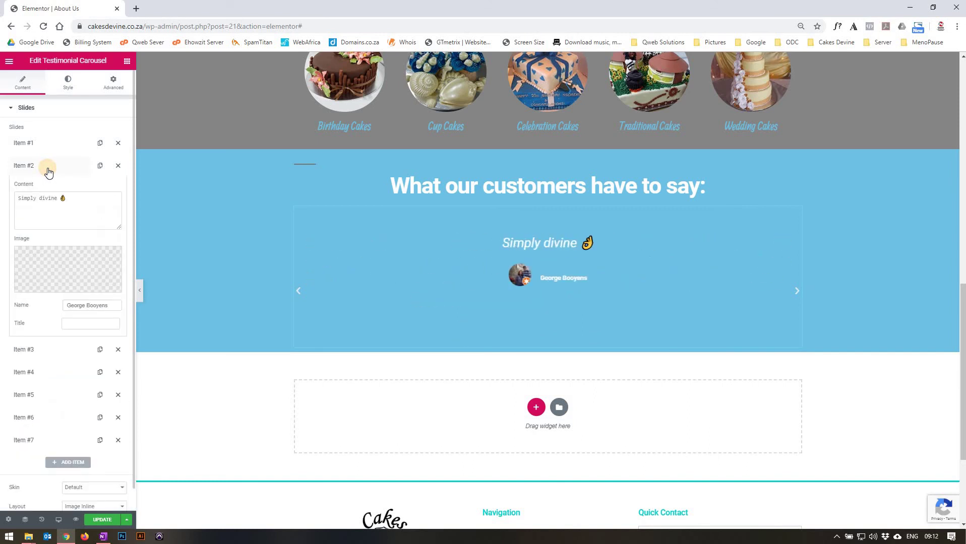
pyautogui.click(48, 169)
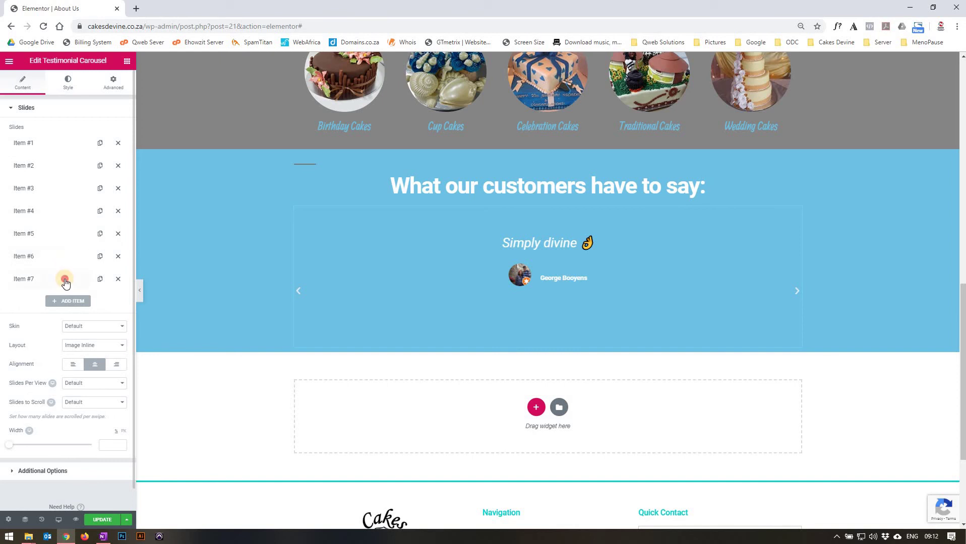
pyautogui.click(65, 280)
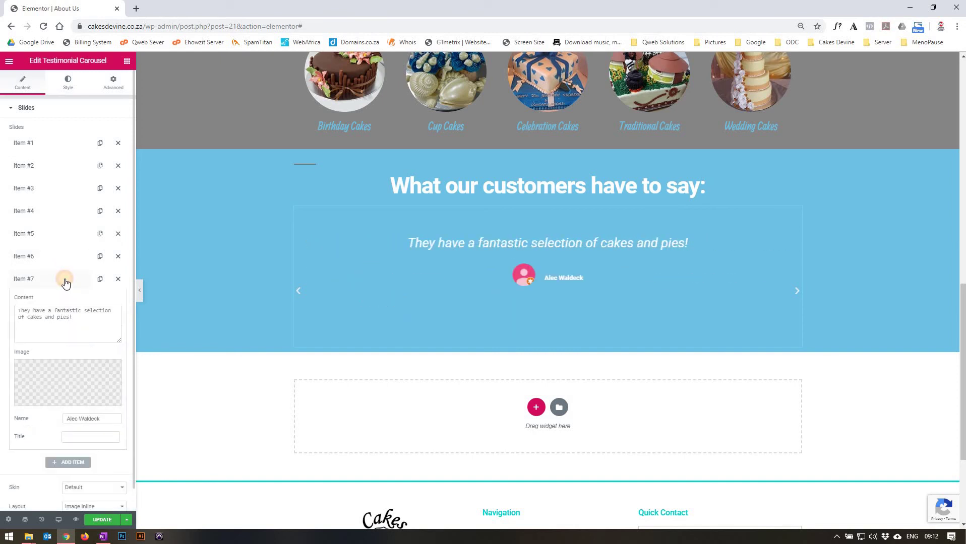
pyautogui.click(65, 280)
pyautogui.scroll(-1, 70, 226)
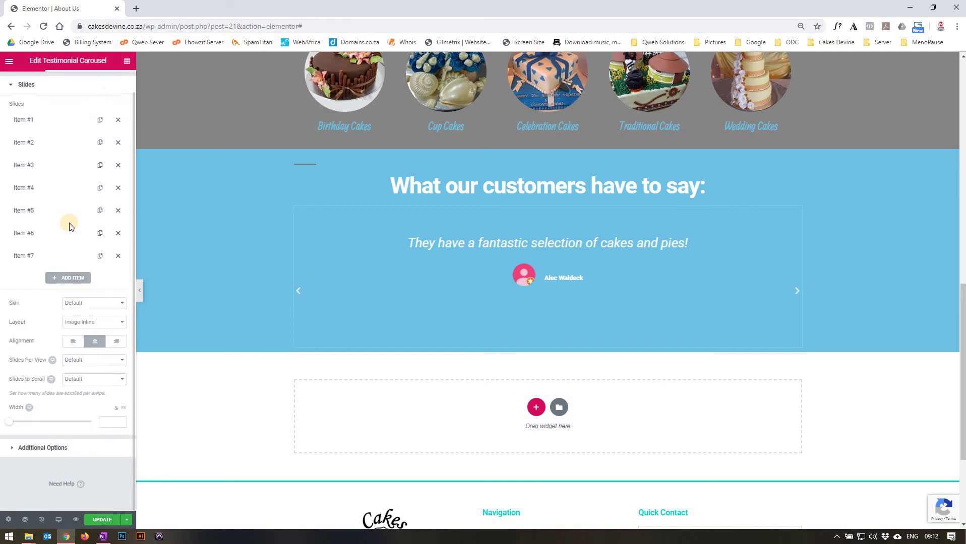
# Review the carousel's Style tab: Slides borders, Content, Image and Navigation settings
pyautogui.scroll(1, 76, 205)
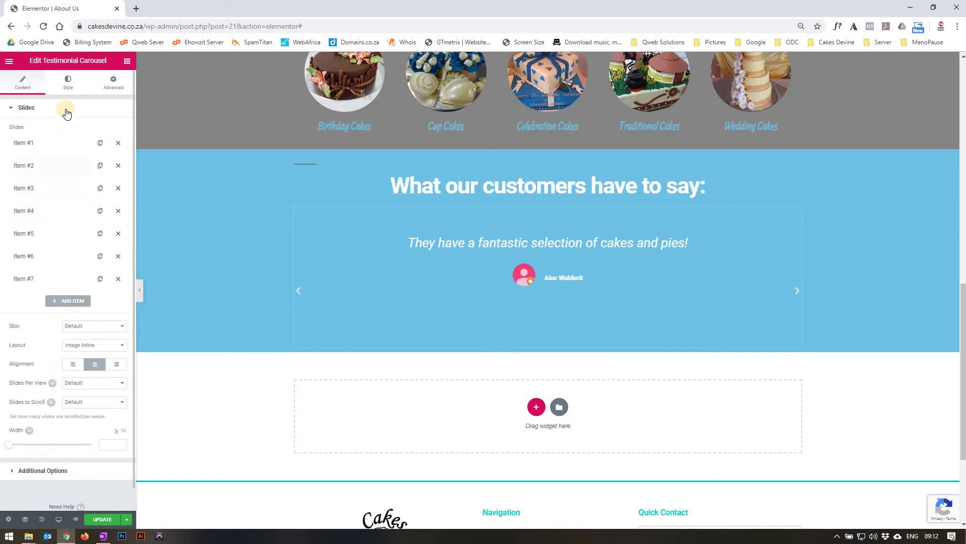
pyautogui.click(66, 83)
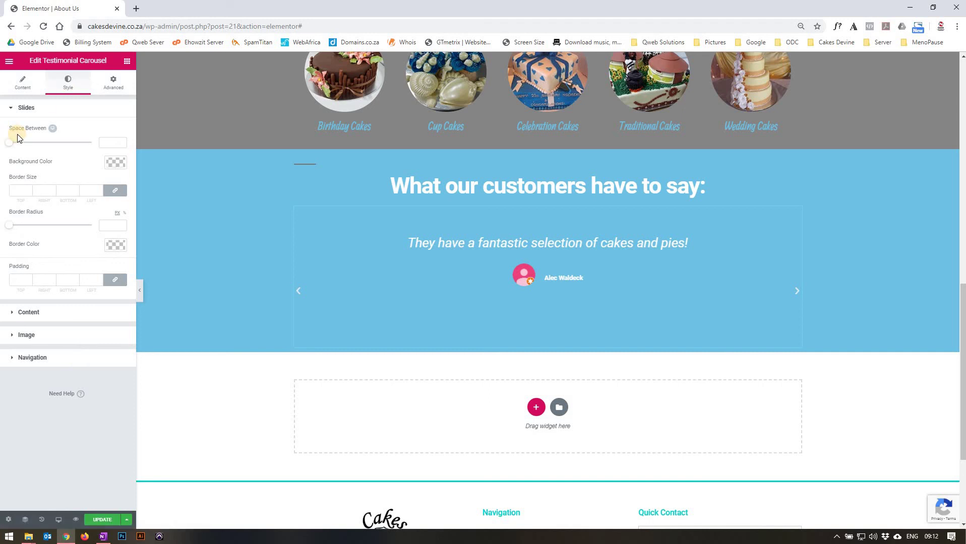
pyautogui.click(40, 190)
pyautogui.click(49, 269)
pyautogui.click(69, 312)
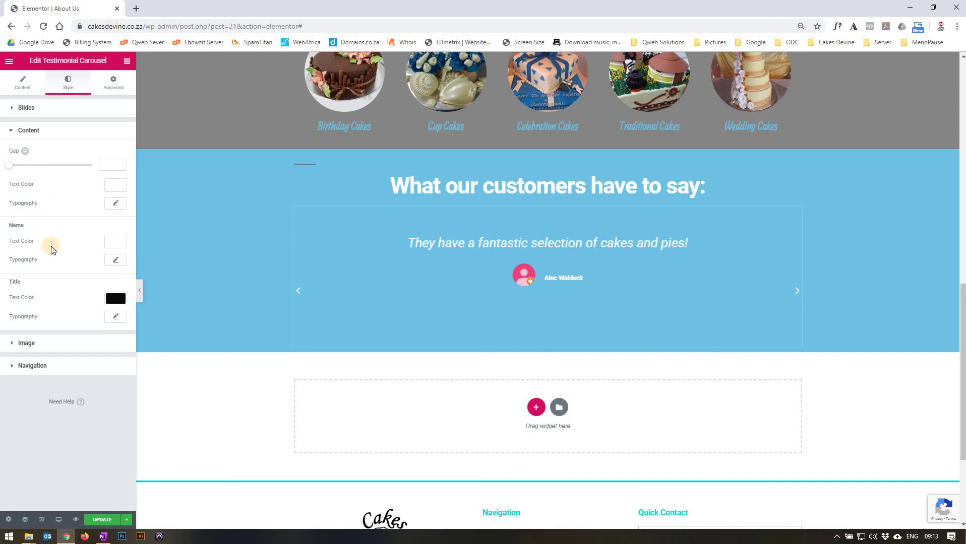
pyautogui.click(15, 346)
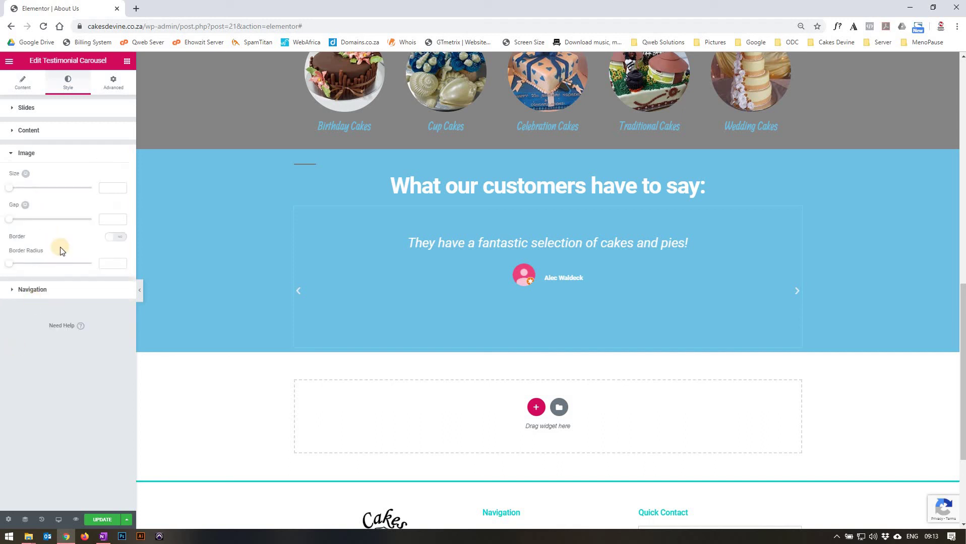
pyautogui.click(58, 290)
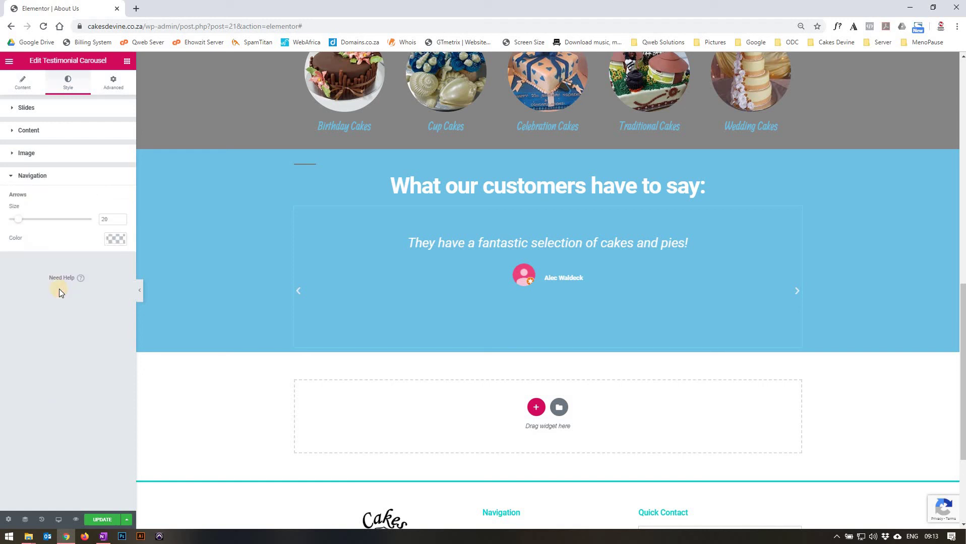
# Check the carousel's spacing (bottom margin -25, top padding 40) and Update the page
pyautogui.click(121, 82)
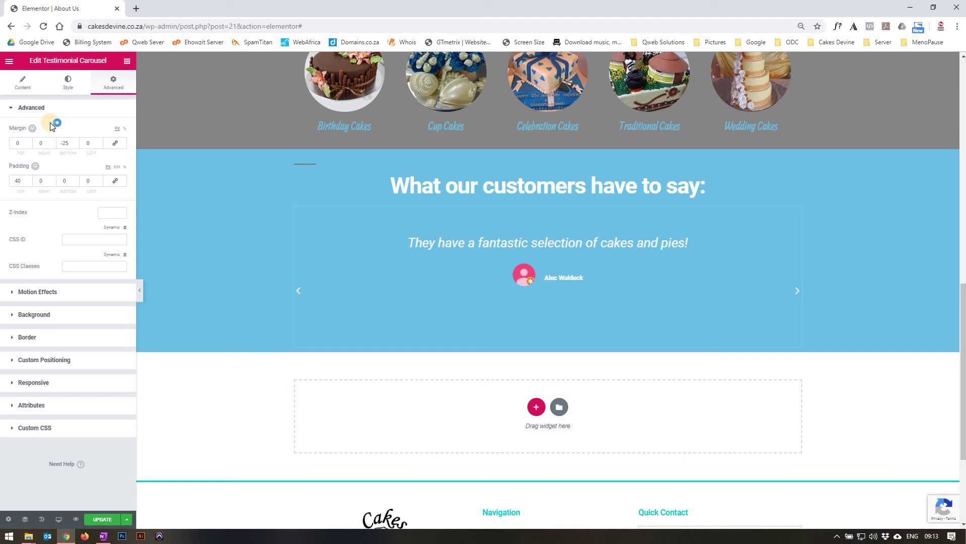
pyautogui.scroll(-3, 247, 228)
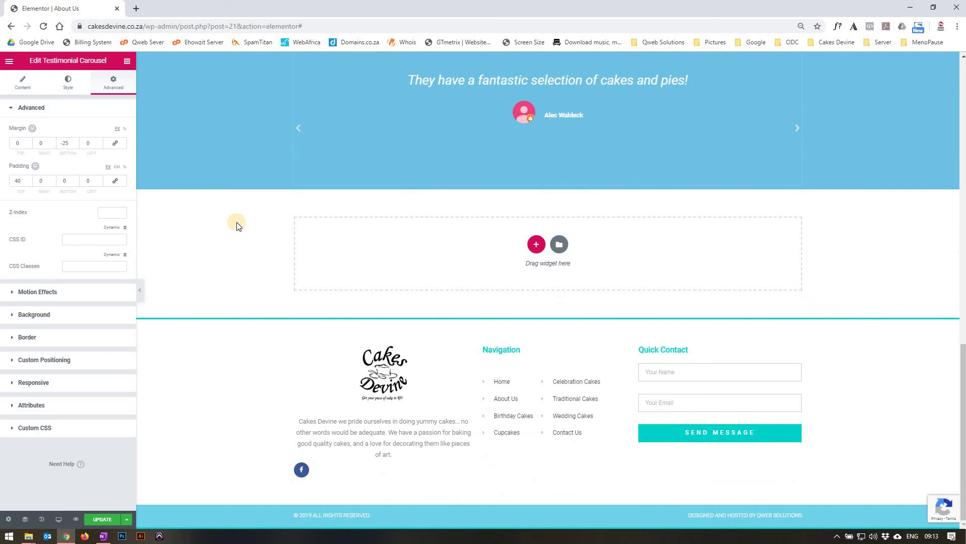
pyautogui.click(92, 521)
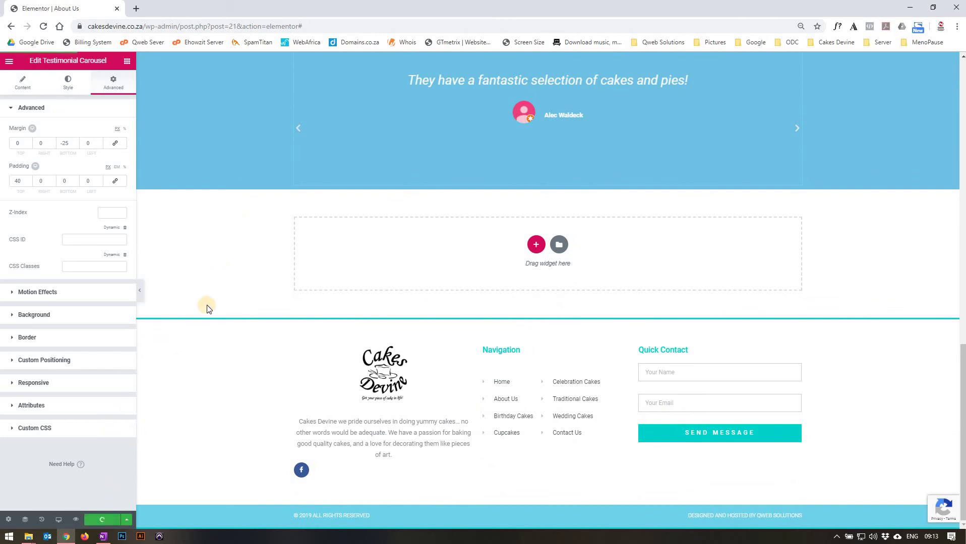